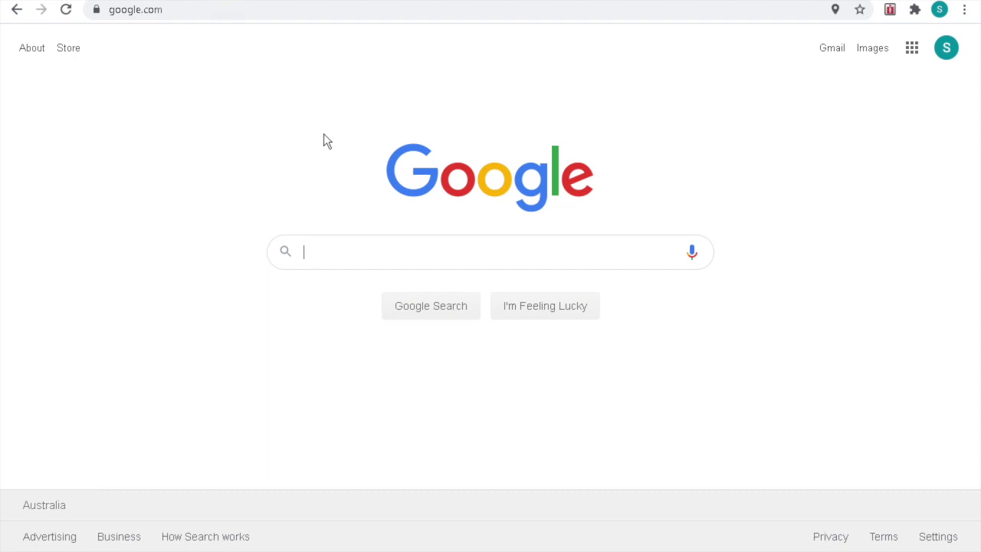
# Search the web for "sql server download" and open Microsoft's SQL Server Downloads page
pyautogui.write('sql server ')
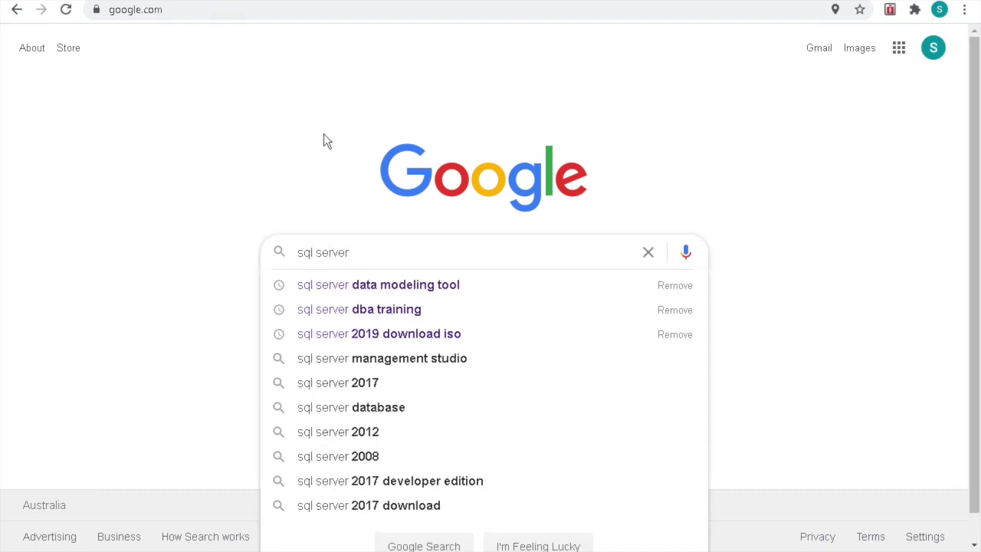
pyautogui.write('download')
pyautogui.press('Return')
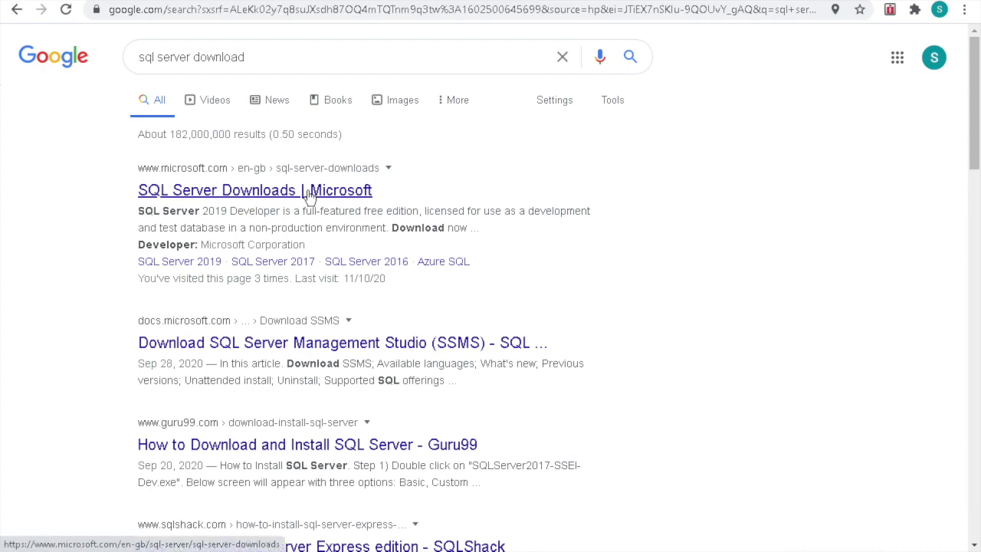
pyautogui.click(309, 192)
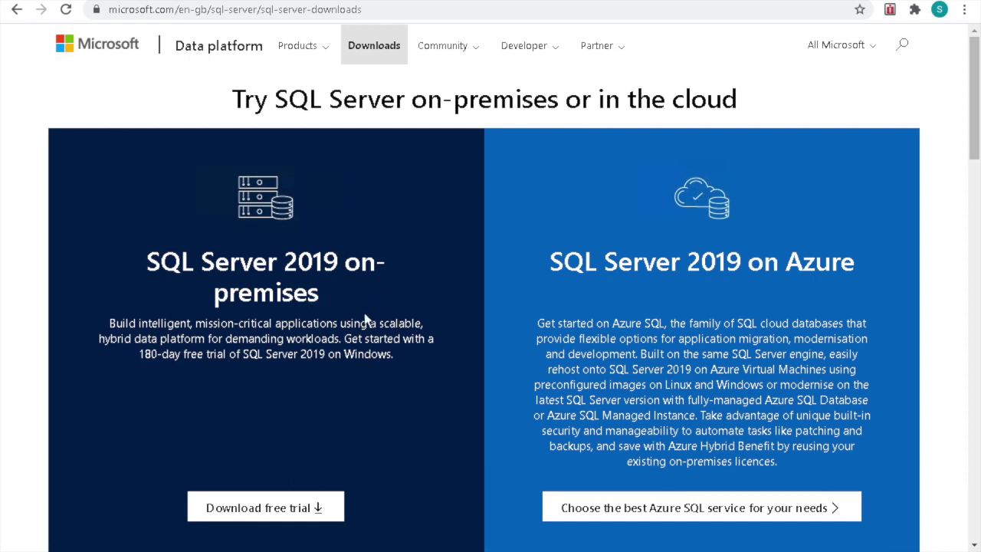
# Request the SQL Server 2019 on-premises free trial with the EXE evaluation option and view its registration form
pyautogui.click(310, 509)
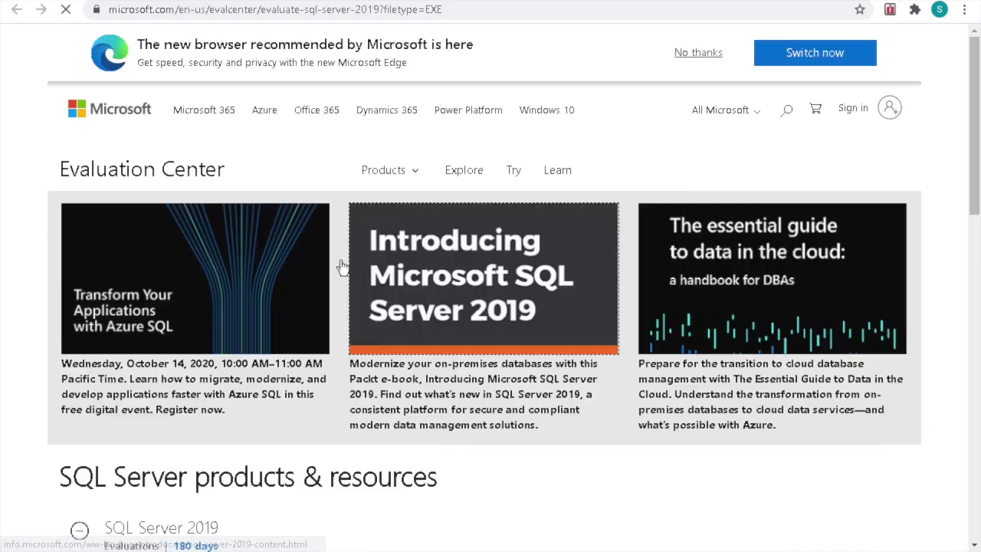
pyautogui.scroll(-2, 344, 260)
pyautogui.scroll(-5, 354, 260)
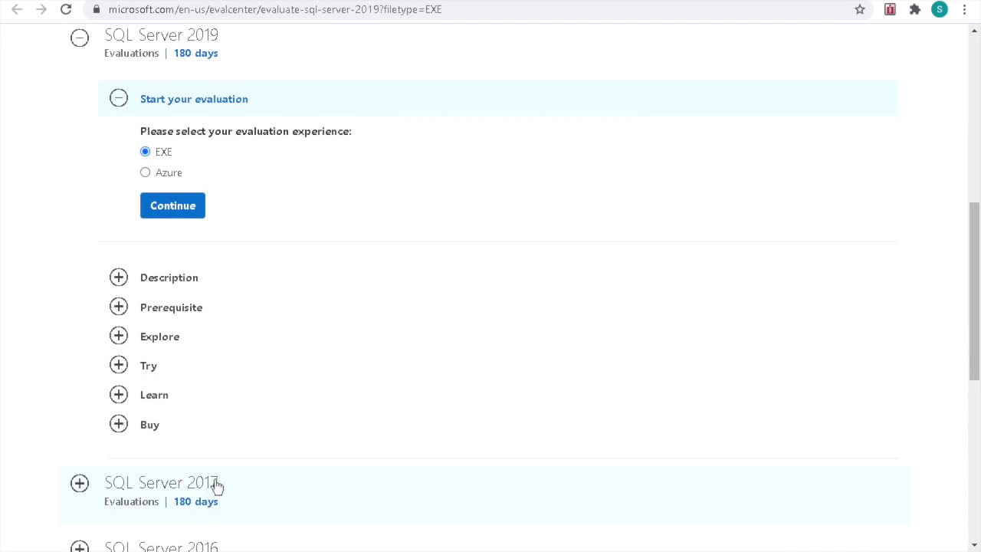
pyautogui.scroll(-3, 266, 499)
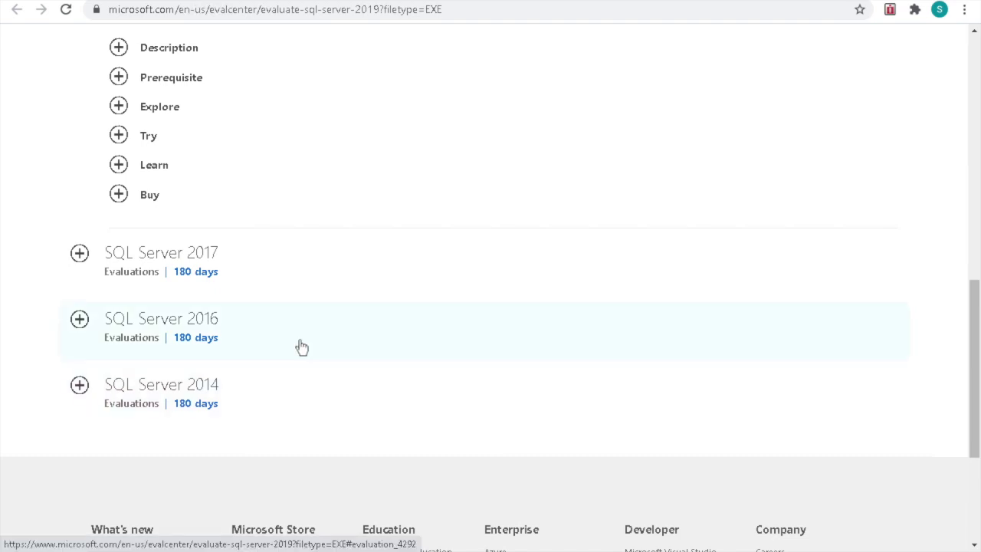
pyautogui.scroll(2, 301, 347)
pyautogui.scroll(1, 301, 347)
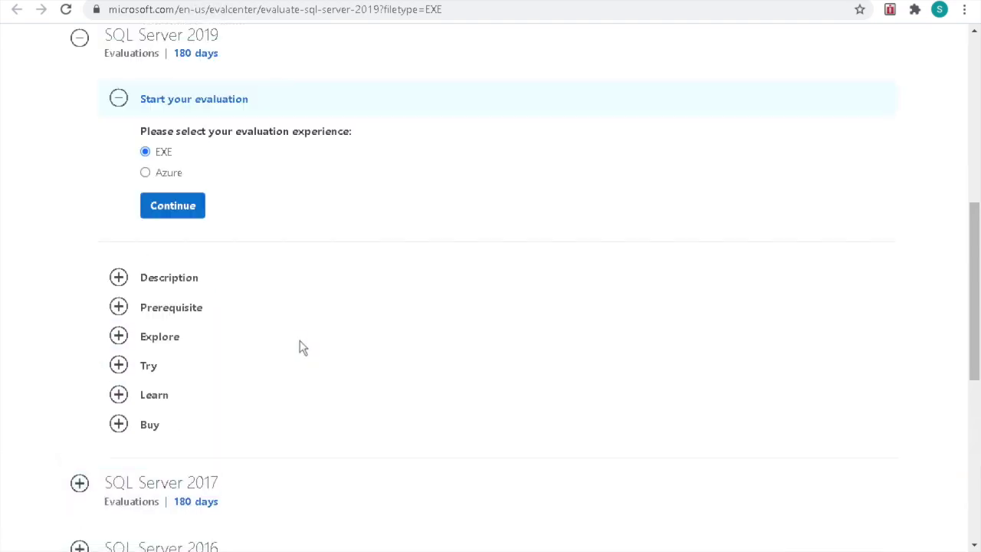
pyautogui.scroll(2, 301, 347)
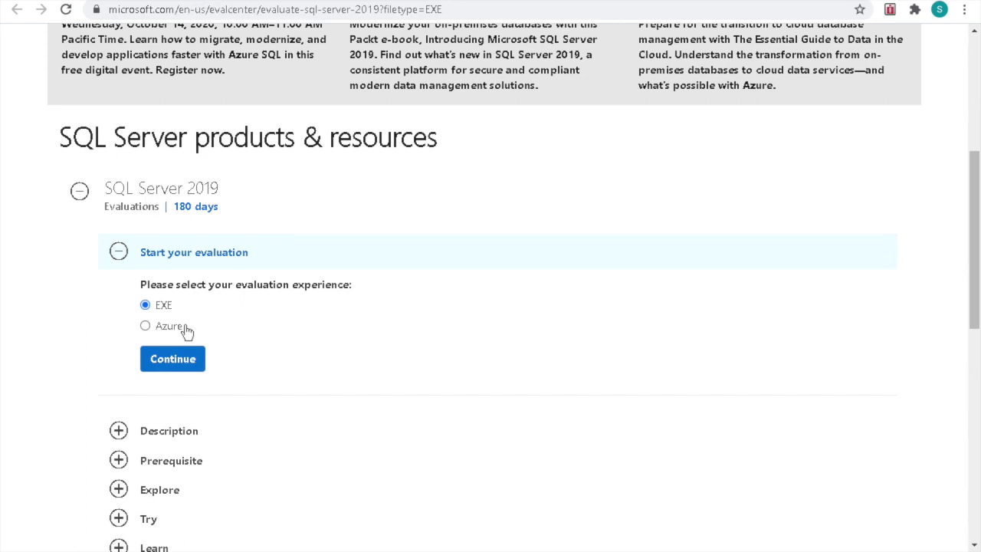
pyautogui.click(203, 356)
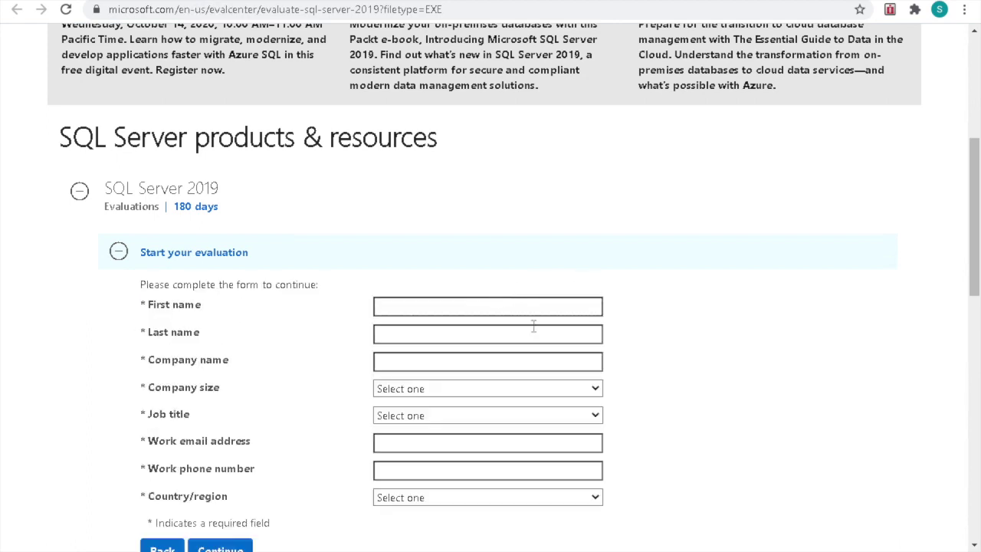
pyautogui.scroll(2, 621, 367)
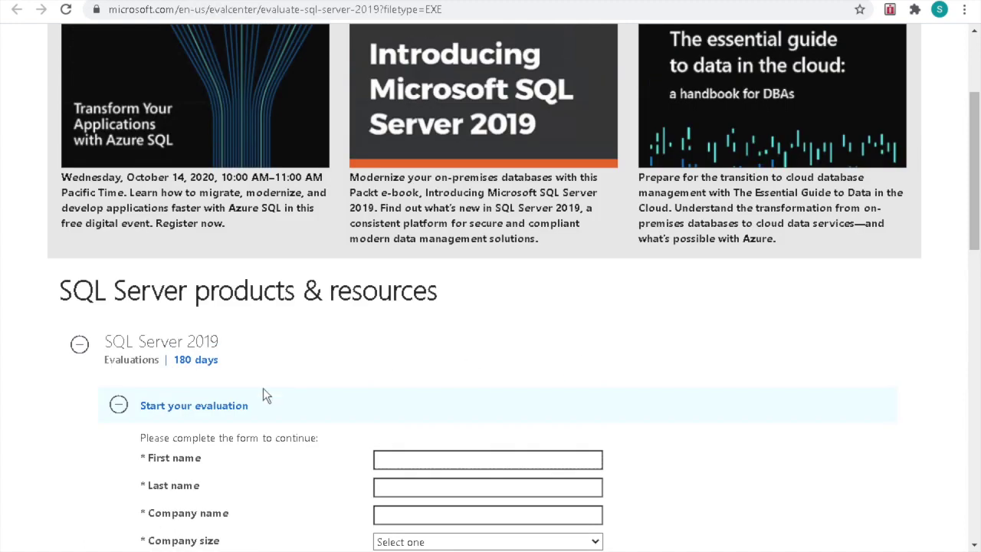
pyautogui.scroll(-6, 311, 400)
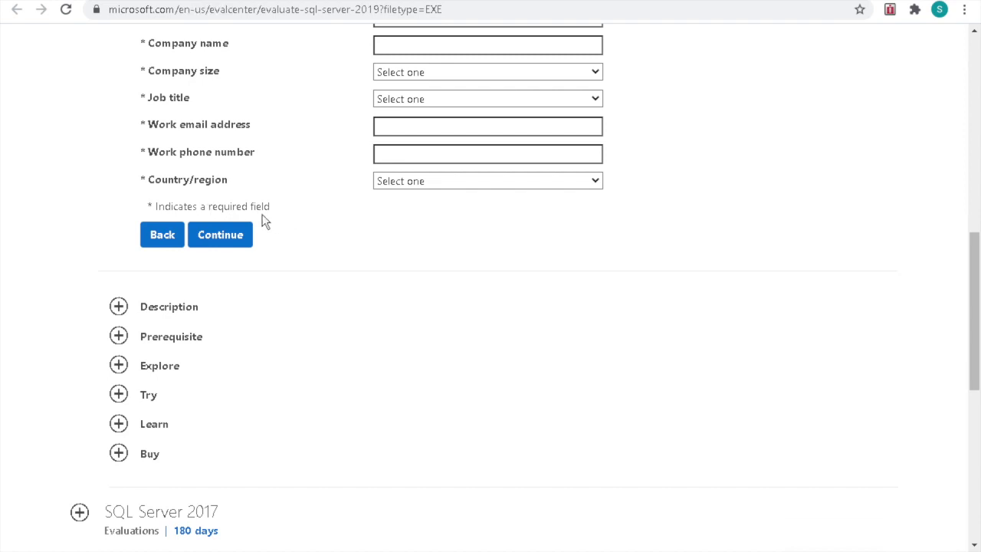
pyautogui.hotkey('ctrl', 'k')
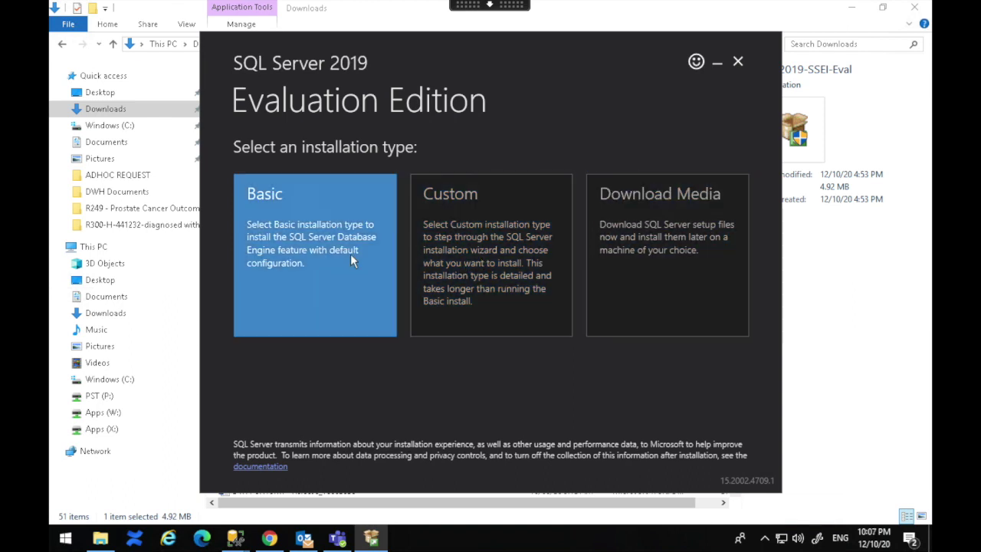
# Run the Custom installation type with media location C:\SQL2019 and launch a new SQL Server stand-alone installation
pyautogui.click(473, 261)
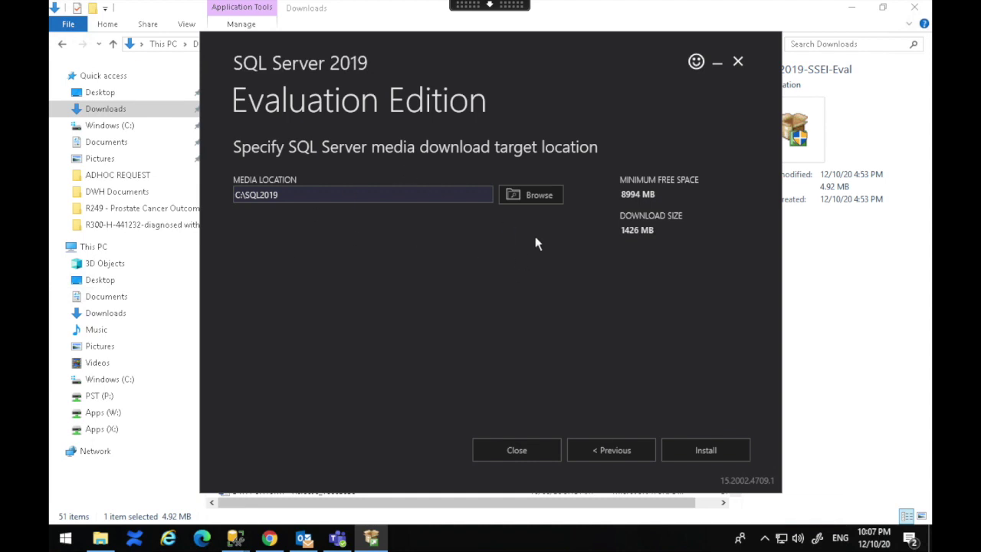
pyautogui.click(697, 450)
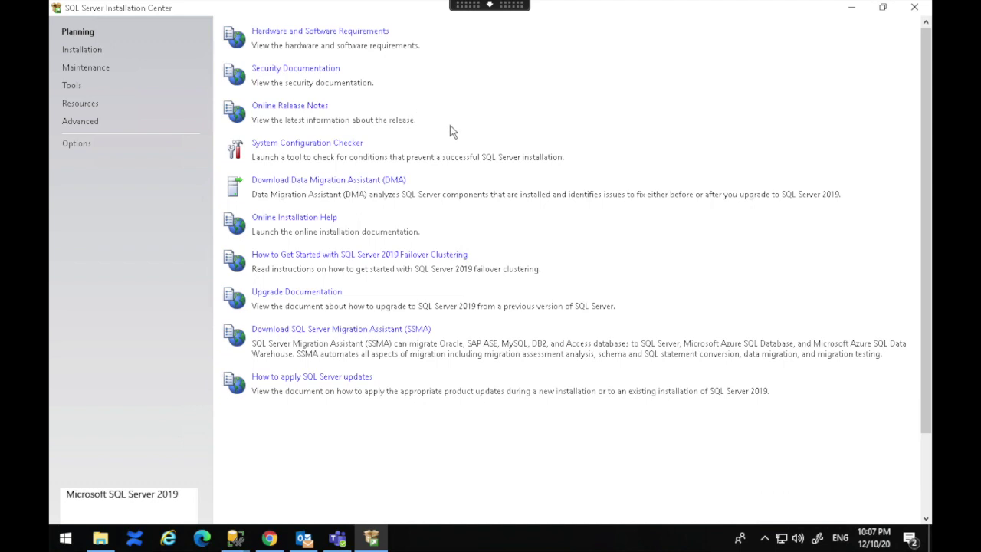
pyautogui.click(82, 52)
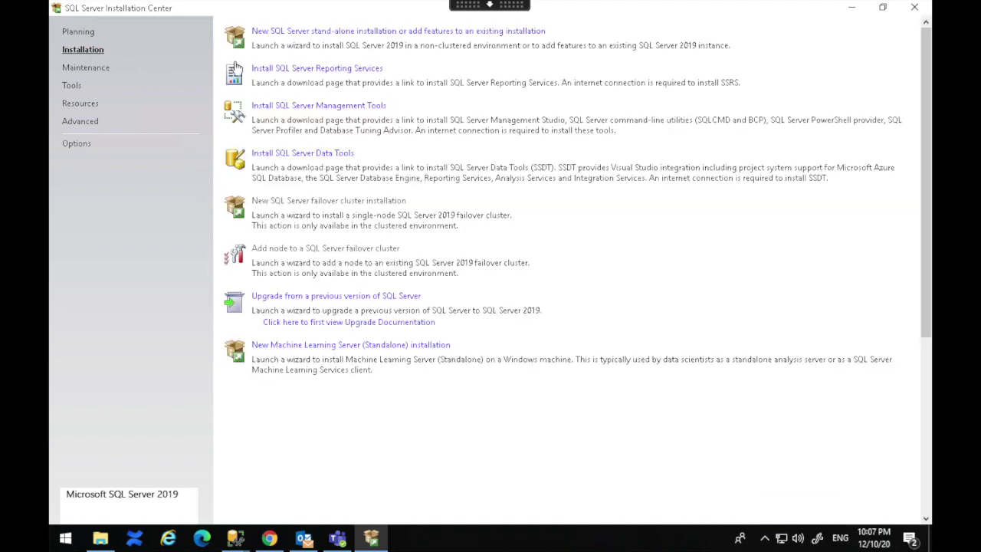
pyautogui.click(387, 35)
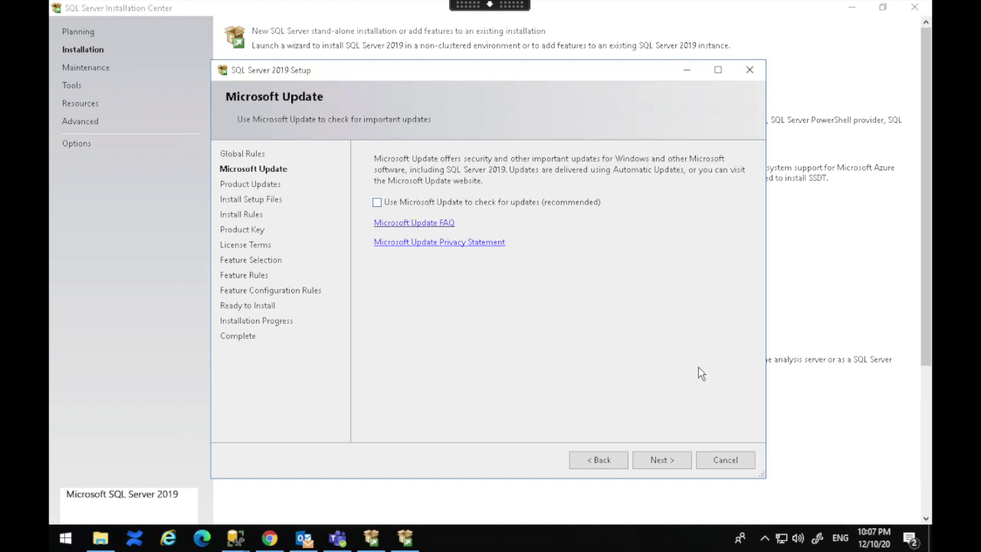
# Proceed with the free Evaluation edition, accepting the license terms, and maximize the setup window at Feature Selection
pyautogui.click(662, 460)
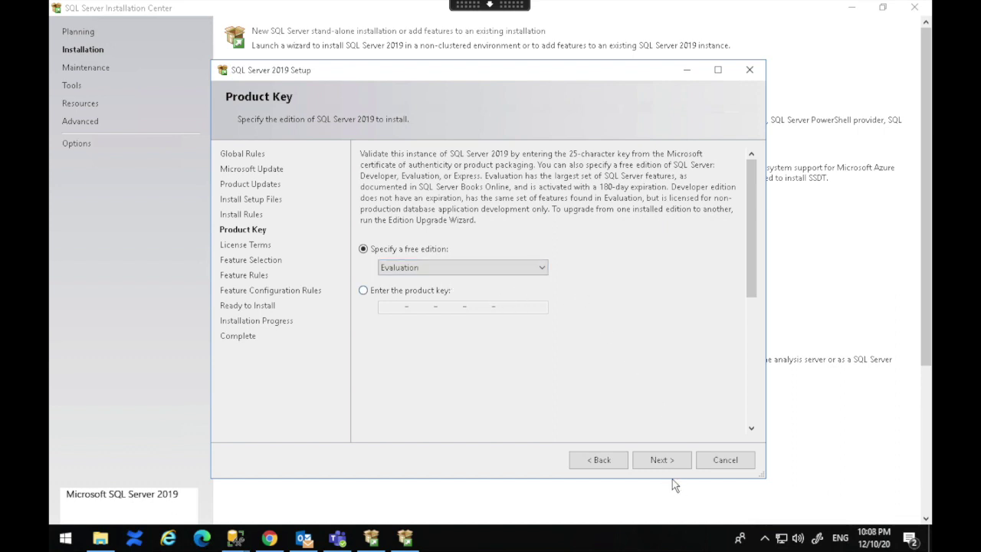
pyautogui.click(679, 461)
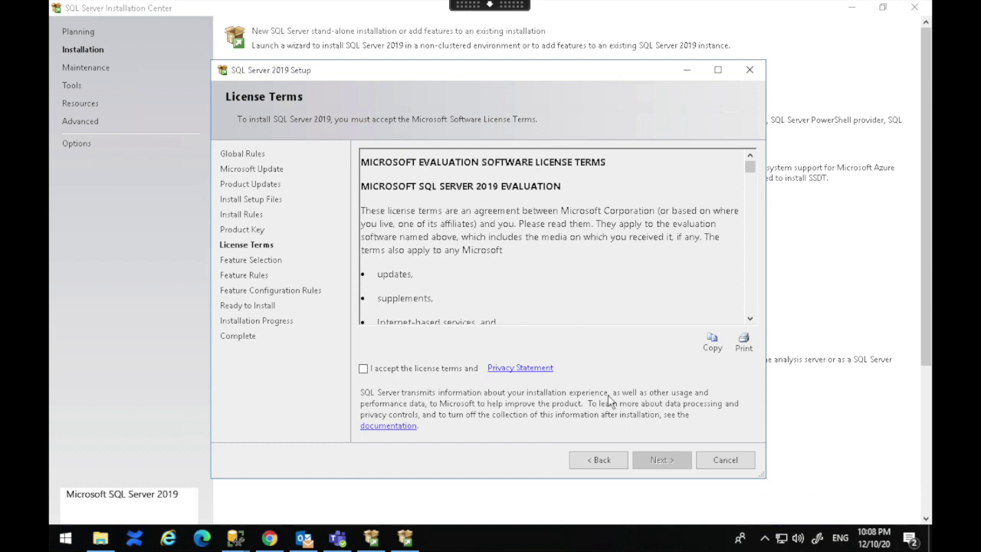
pyautogui.click(364, 369)
pyautogui.click(665, 459)
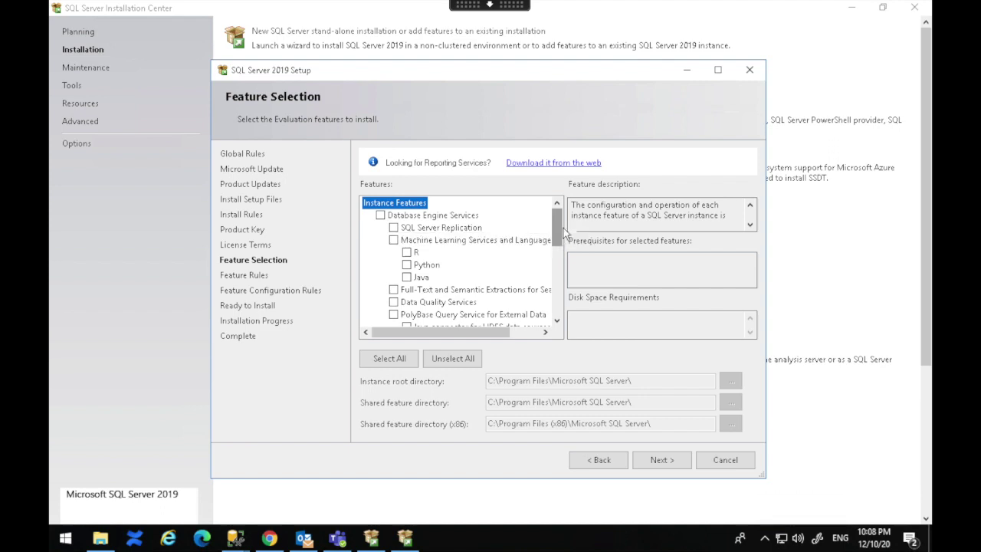
pyautogui.click(718, 70)
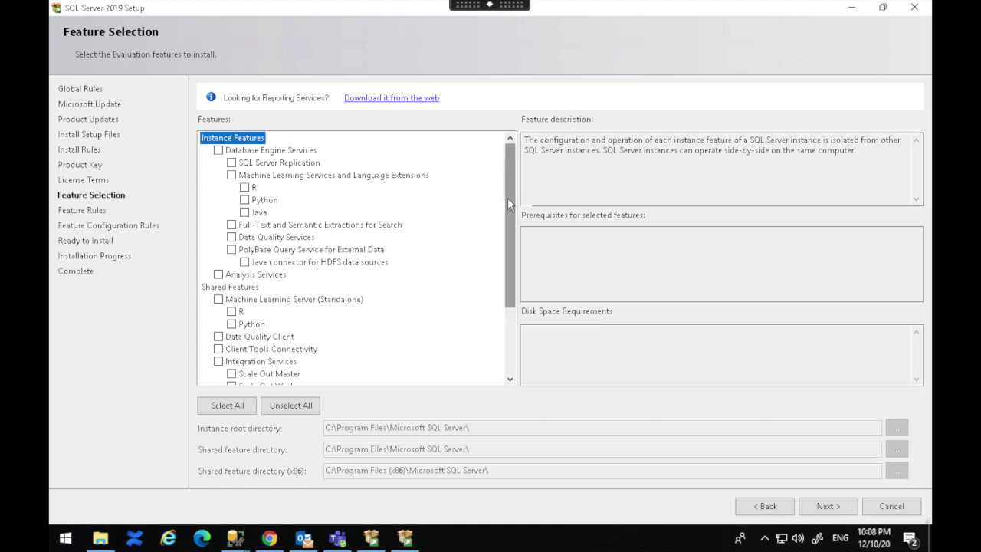
pyautogui.moveTo(508, 196); pyautogui.dragTo(511, 222)
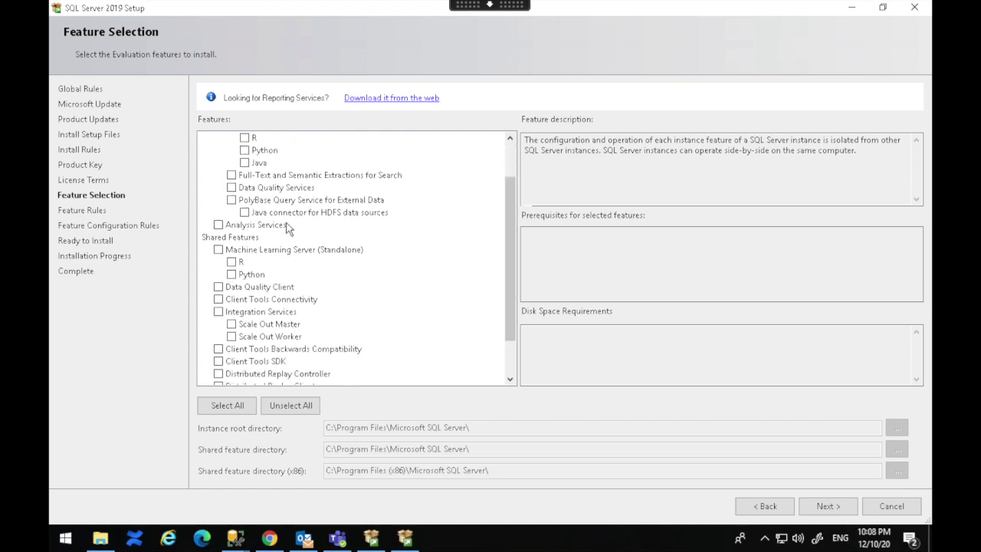
pyautogui.click(218, 249)
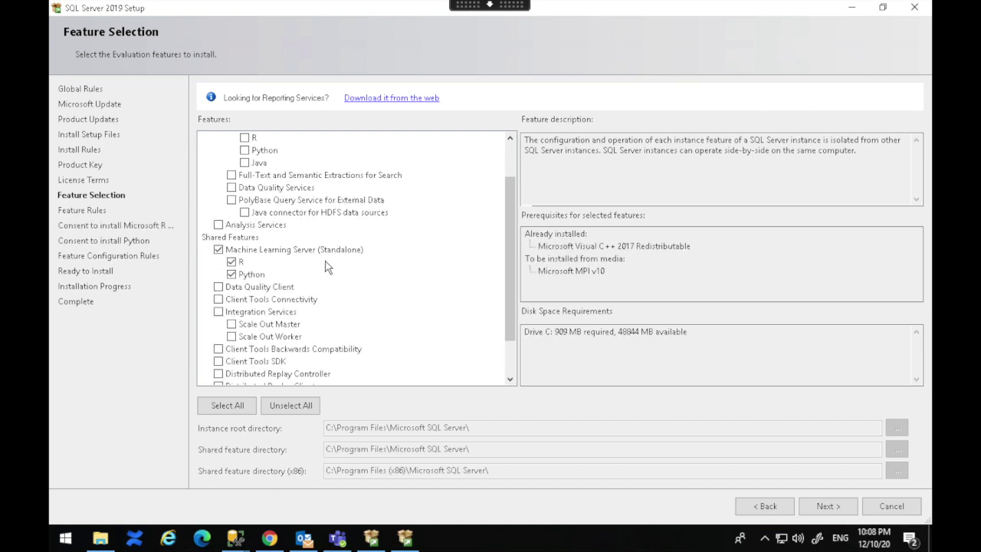
pyautogui.click(219, 251)
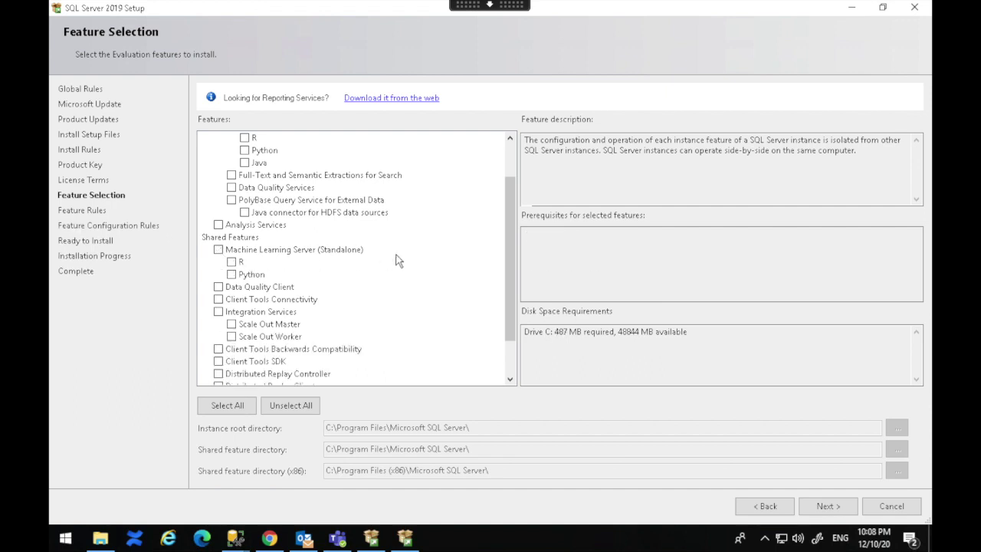
pyautogui.scroll(-1, 398, 261)
pyautogui.scroll(4, 397, 261)
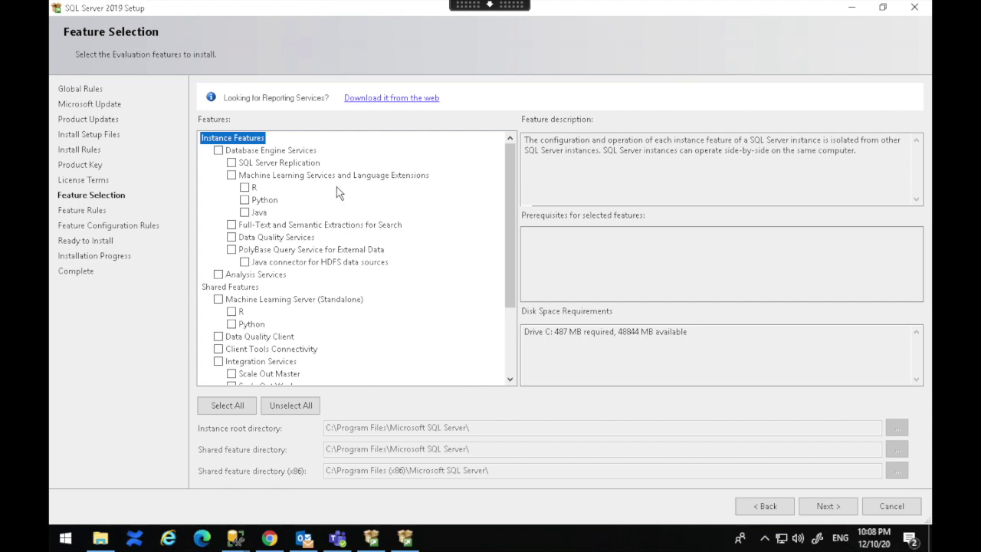
# Select Database Engine Services, SQL Server Replication, Machine Learning Services and Language Extensions with R and Python, and Master Data Services, and continue to Instance Configuration
pyautogui.click(218, 151)
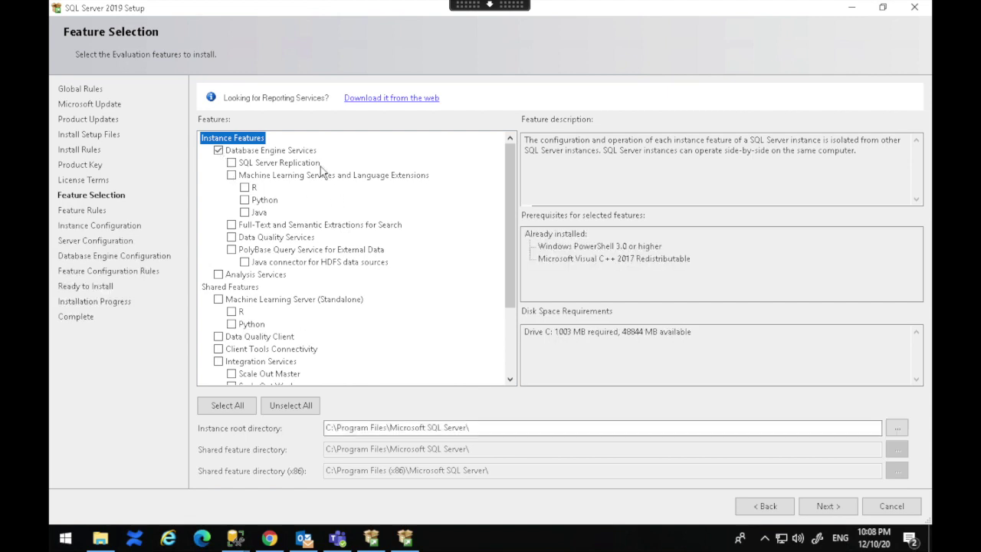
pyautogui.click(231, 163)
pyautogui.click(232, 175)
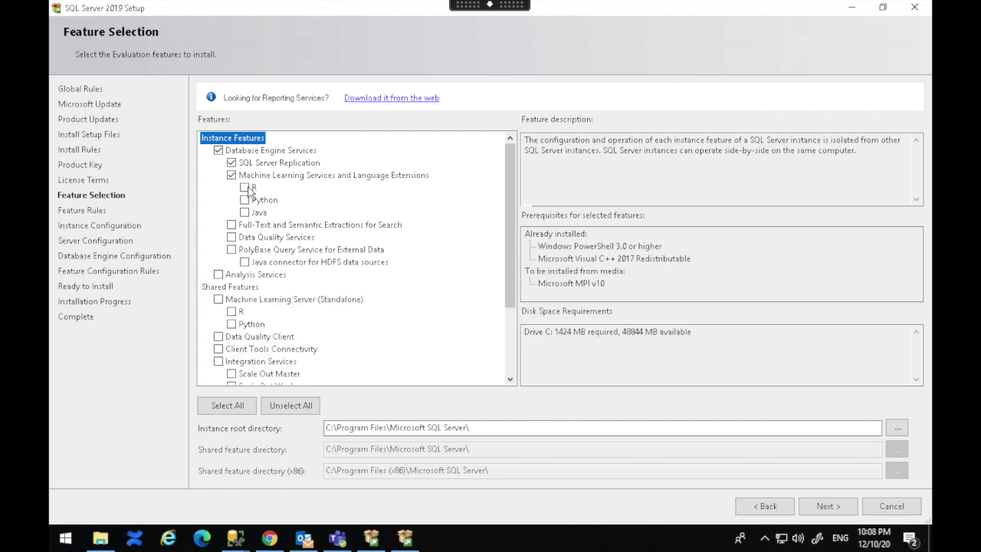
pyautogui.click(245, 188)
pyautogui.click(244, 200)
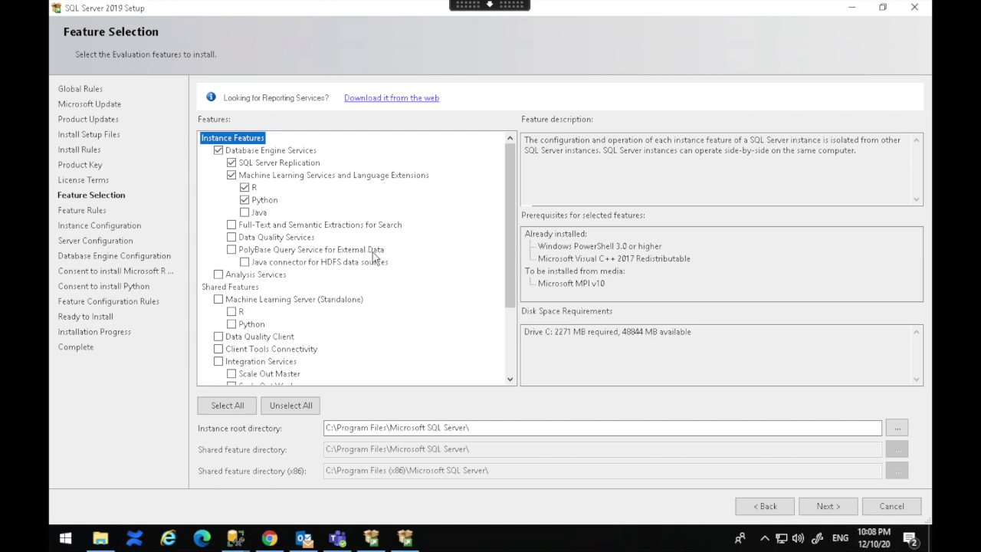
pyautogui.scroll(-3, 374, 257)
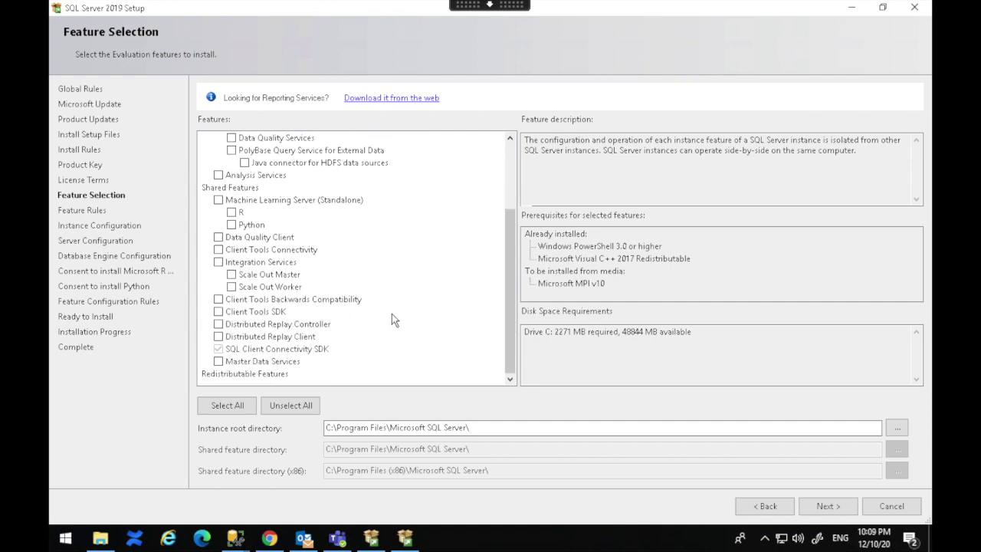
pyautogui.click(219, 362)
pyautogui.click(843, 509)
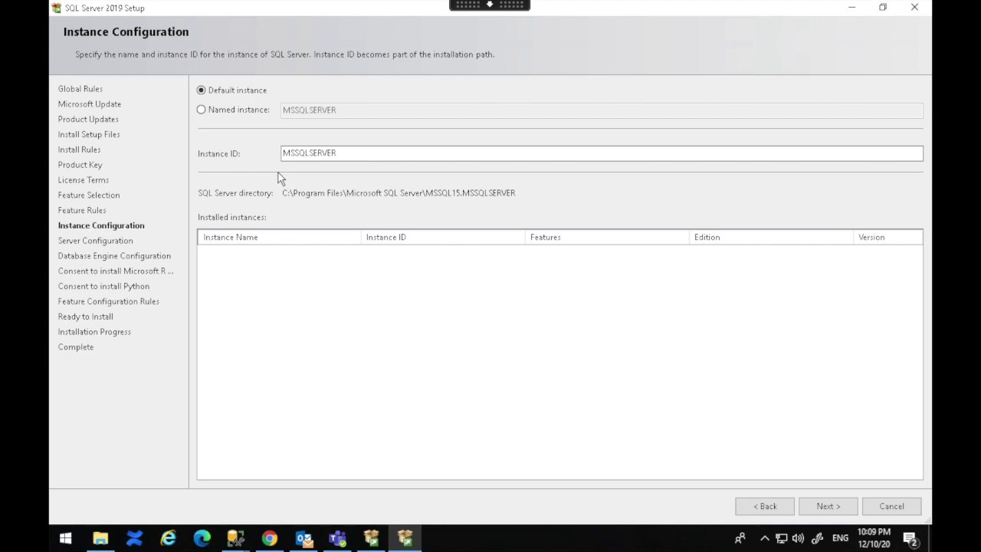
# Configure a named instance called MySQLServer and continue to Server Configuration
pyautogui.click(243, 110)
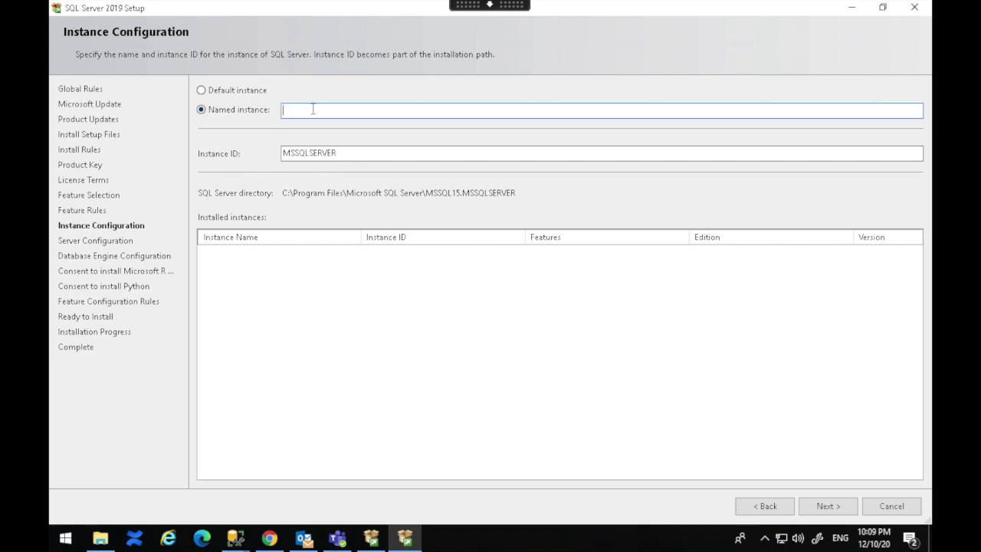
pyautogui.click(233, 91)
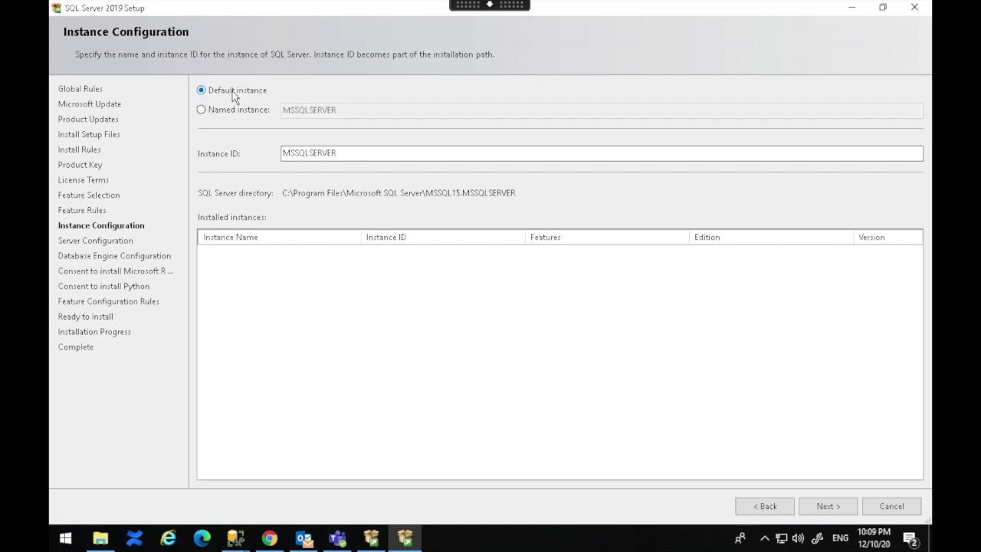
pyautogui.click(233, 111)
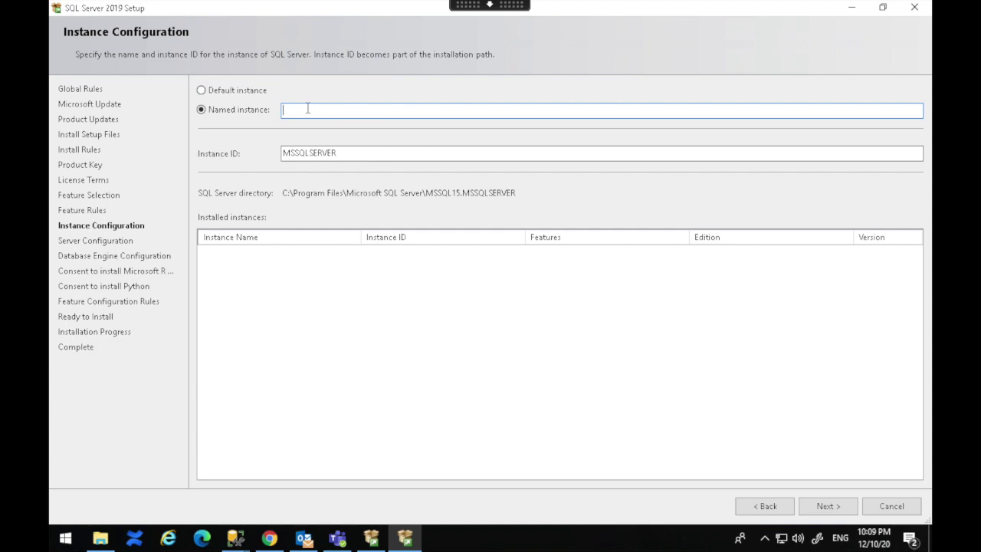
pyautogui.write('MySQLServer')
pyautogui.click(846, 512)
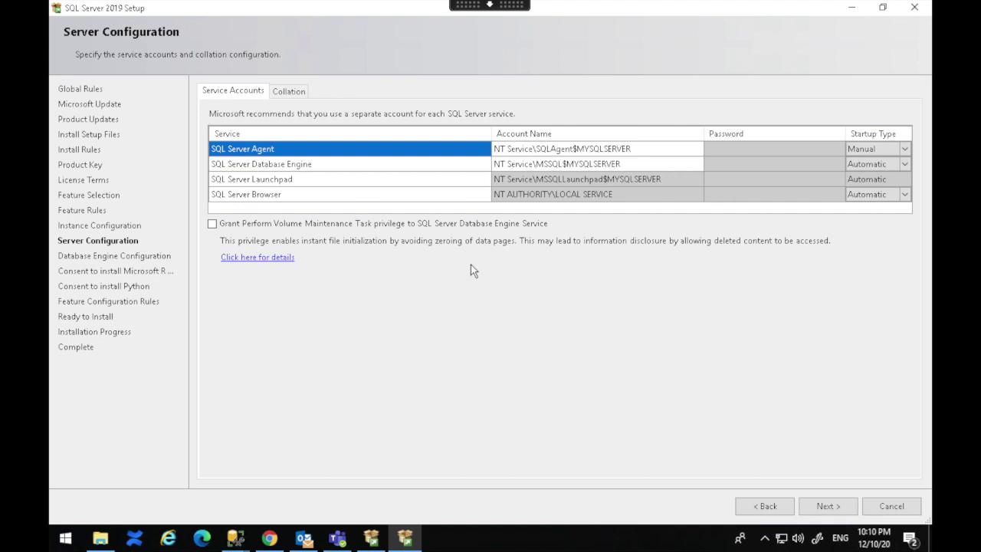
# Choose Manual as the startup type of the SQL Server Agent service
pyautogui.click(521, 166)
pyautogui.click(440, 171)
pyautogui.click(906, 150)
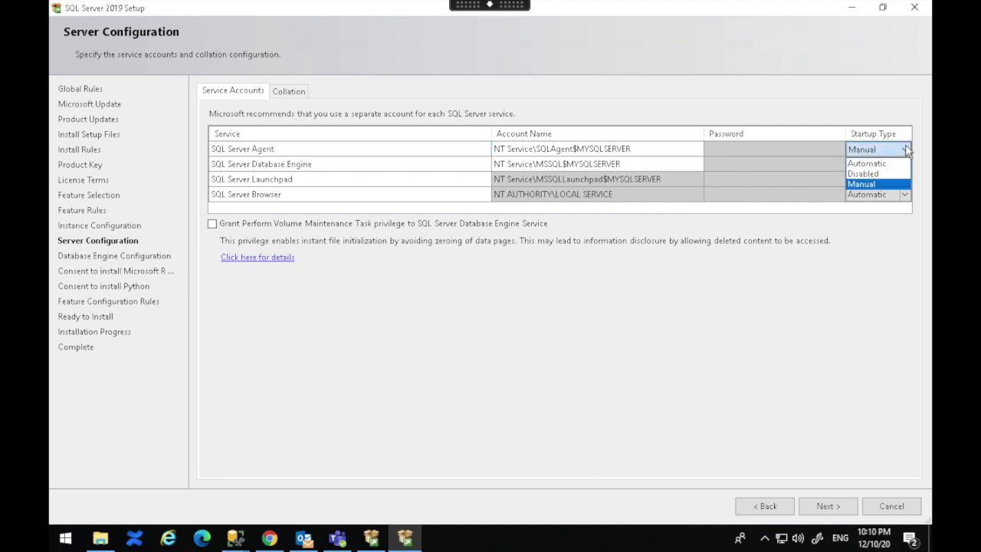
pyautogui.click(874, 184)
pyautogui.click(851, 164)
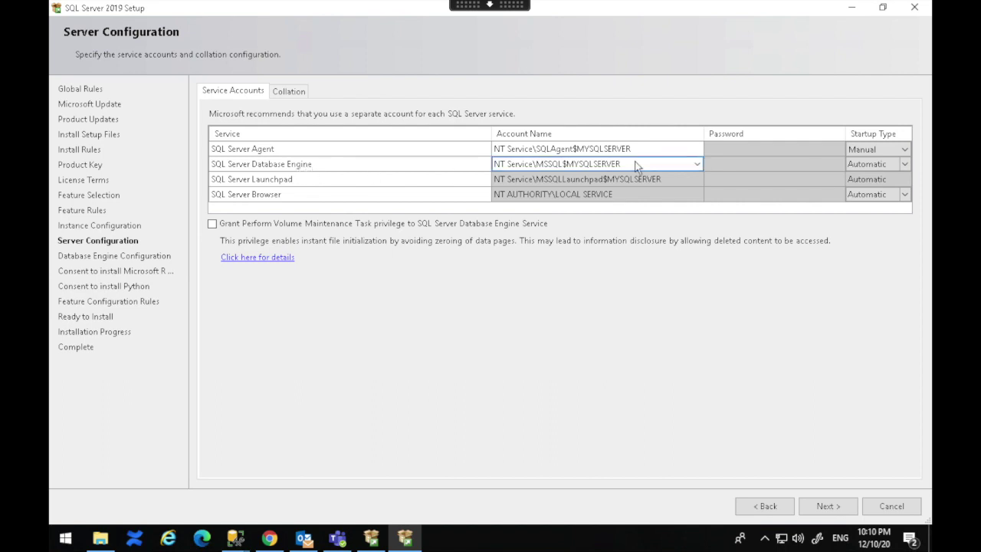
# Set the startup type of the SQL Server Browser service to Manual and continue to Database Engine Configuration
pyautogui.click(904, 165)
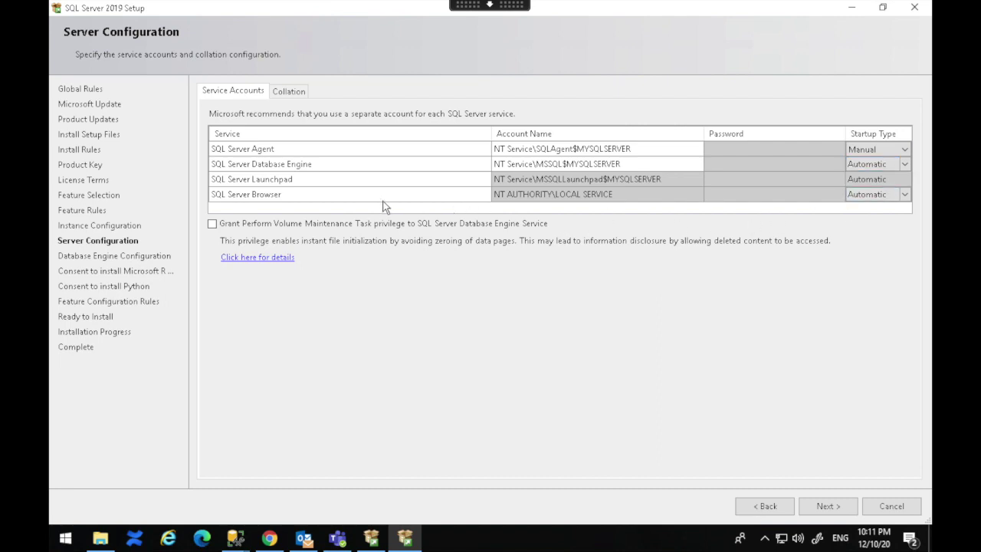
pyautogui.click(904, 194)
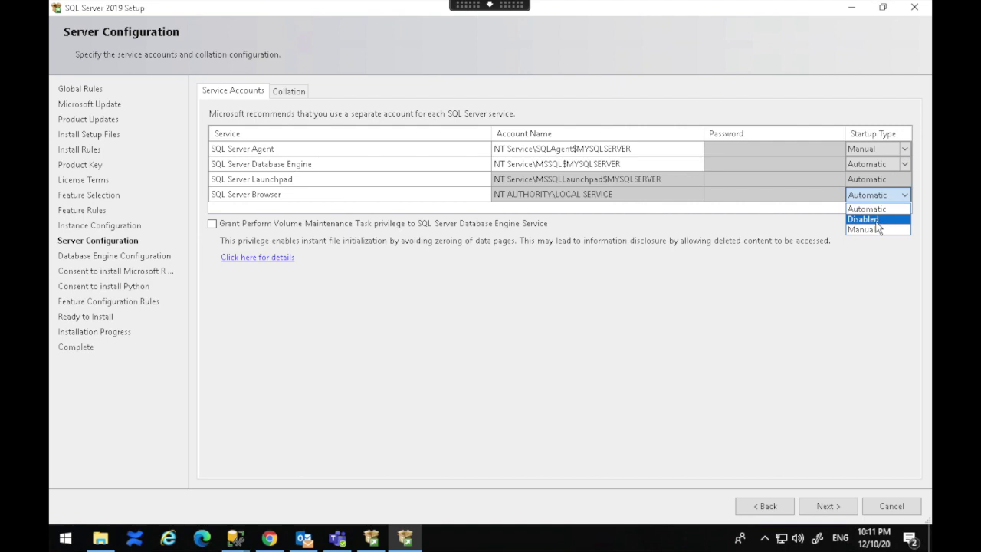
pyautogui.click(878, 230)
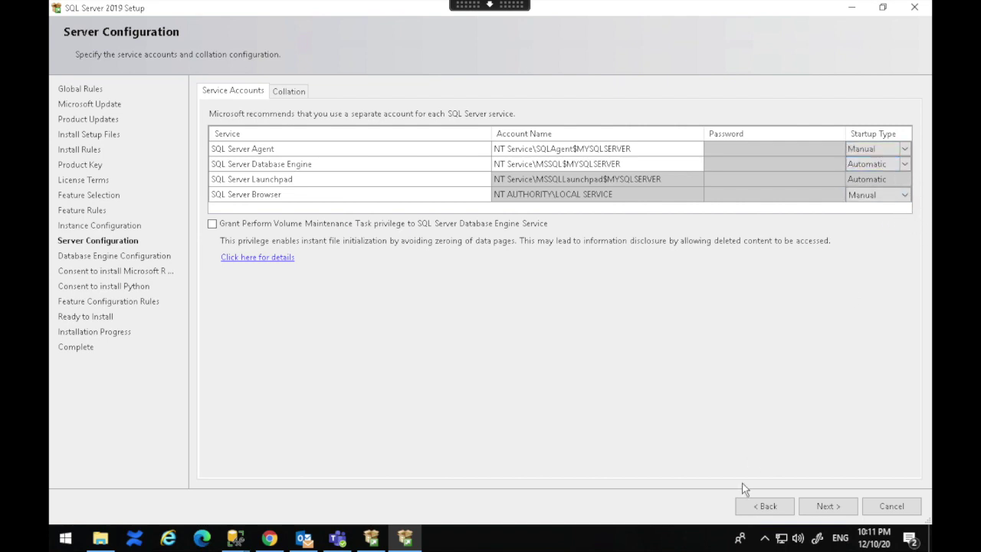
pyautogui.click(838, 504)
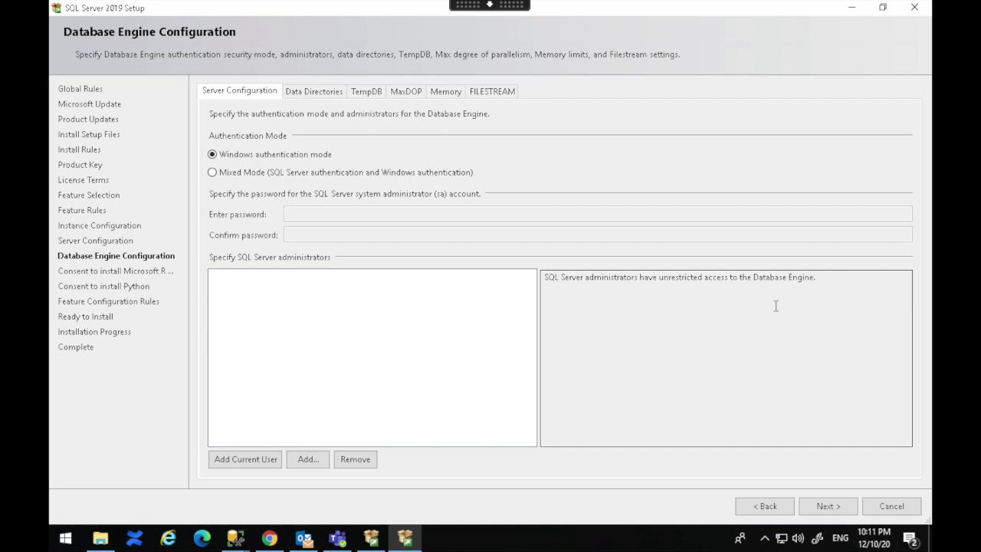
# Review the data directory and TempDB settings, then add the current user as SQL Server administrator under Windows authentication mode and continue
pyautogui.click(329, 92)
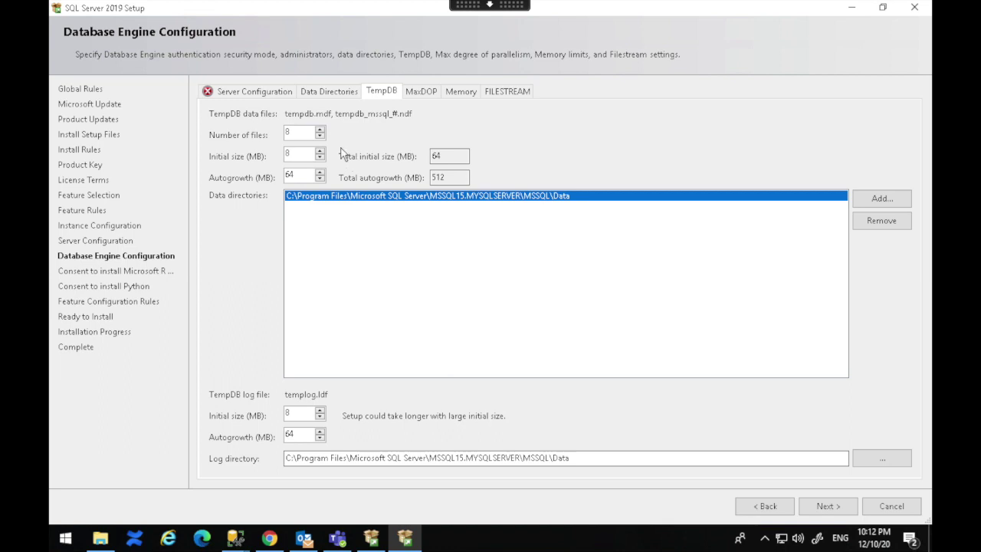
pyautogui.click(259, 92)
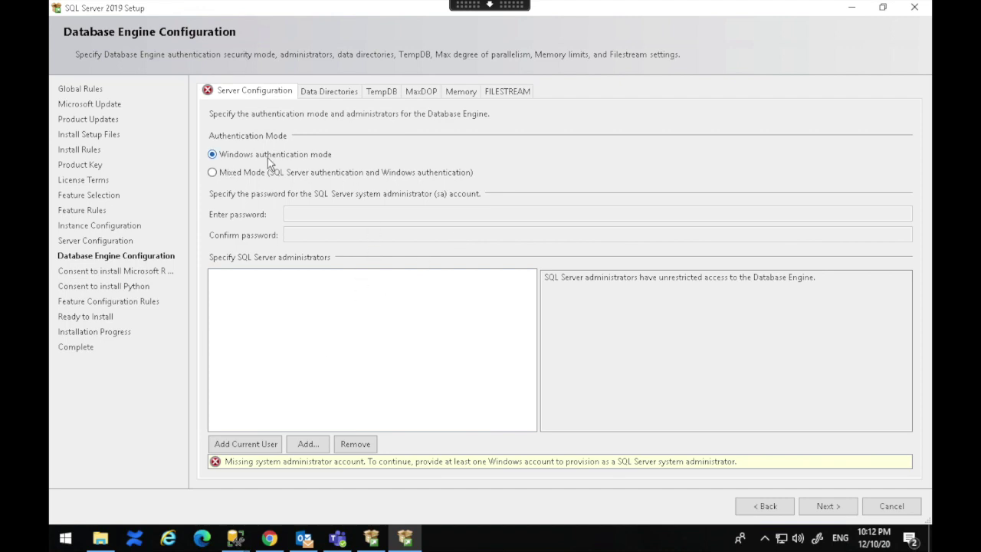
pyautogui.click(245, 443)
pyautogui.click(828, 506)
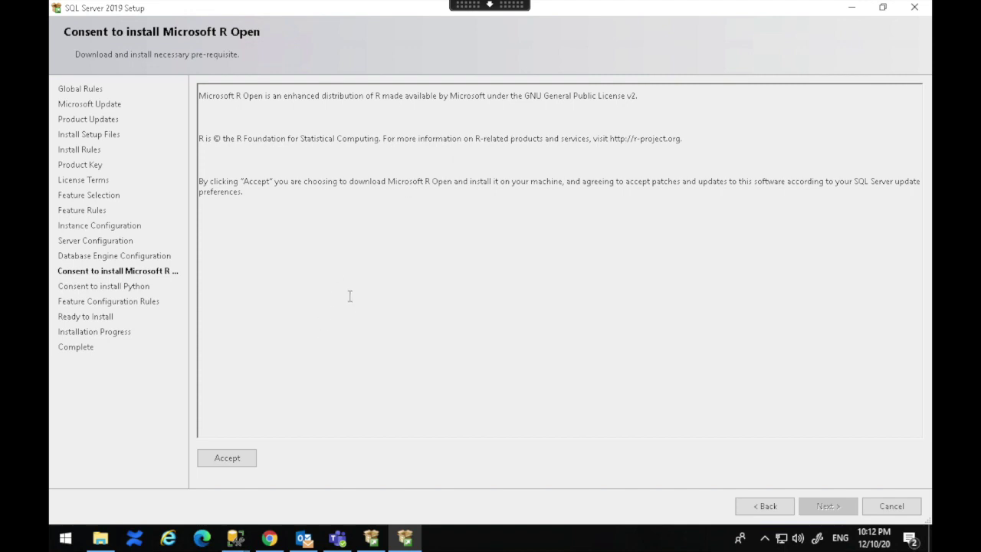
# Accept the consents to install Microsoft R Open and Python, continuing to the Ready to Install page
pyautogui.click(246, 459)
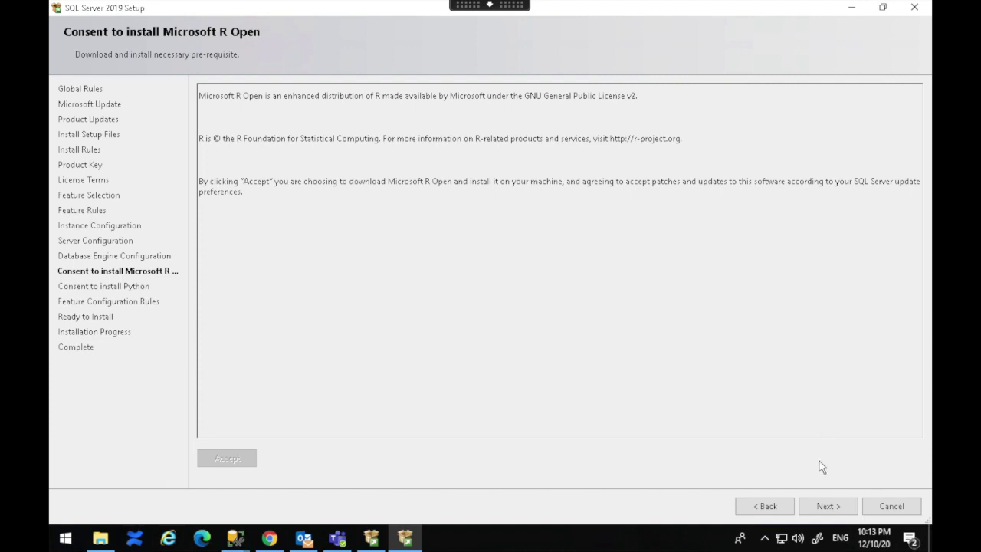
pyautogui.click(829, 506)
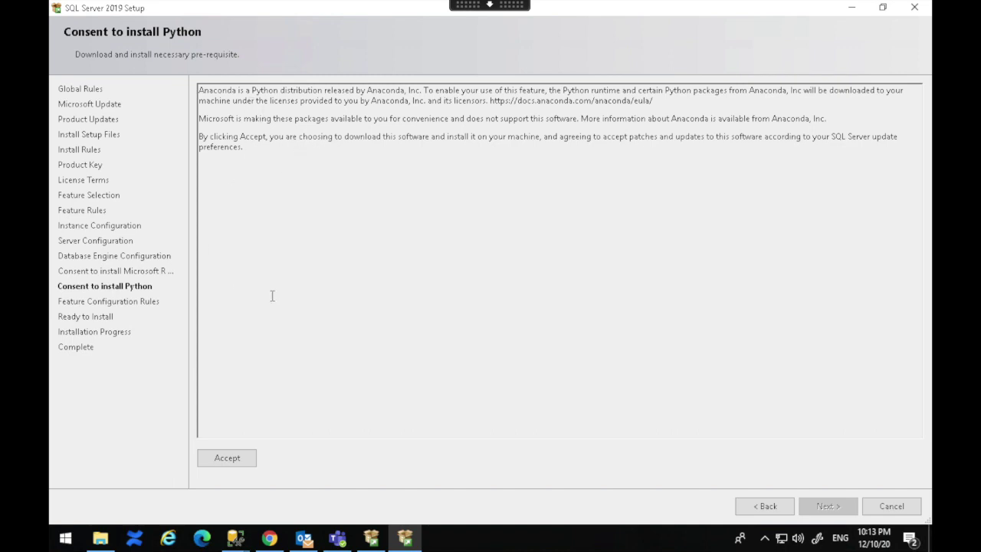
pyautogui.click(250, 462)
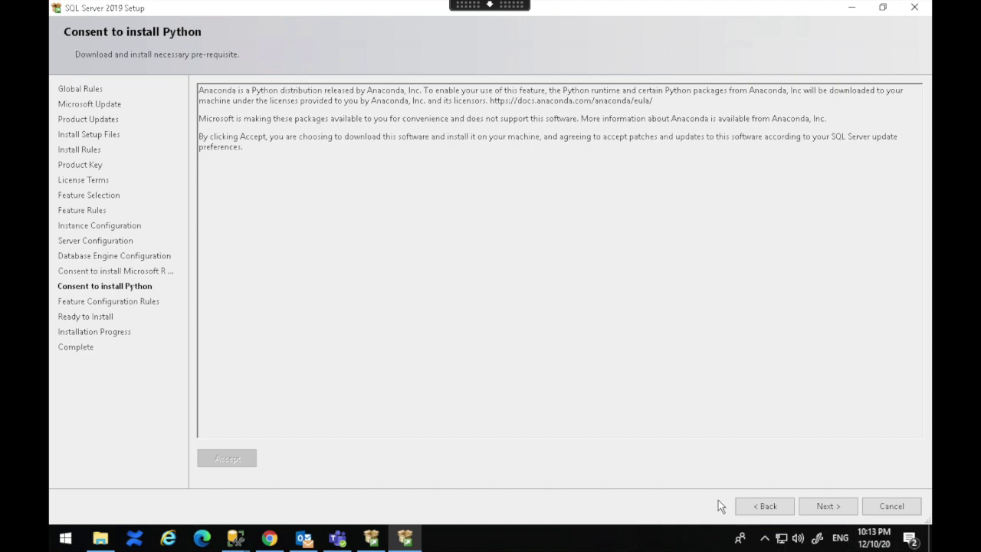
pyautogui.click(828, 505)
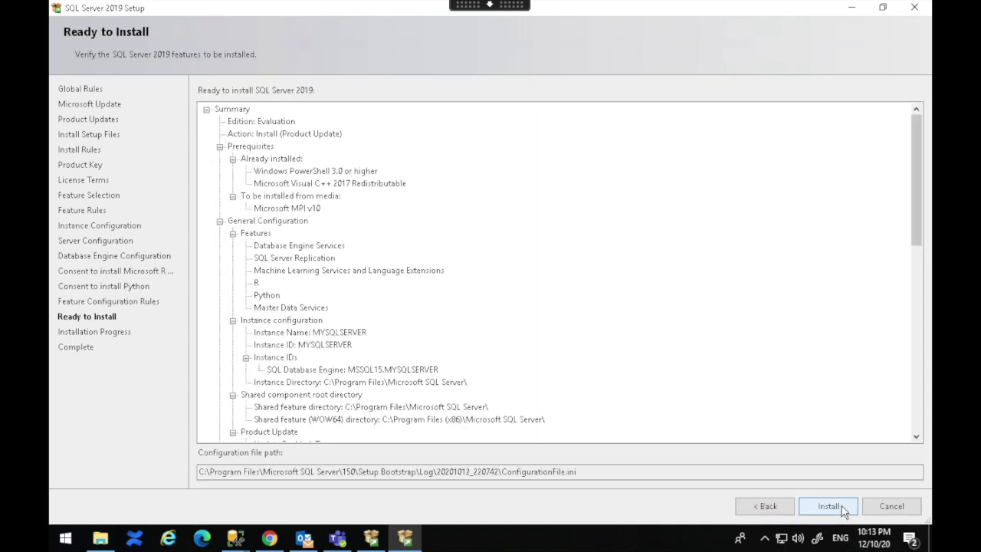
# Install SQL Server 2019 with the configured features and close the setup wizard when it completes
pyautogui.click(842, 508)
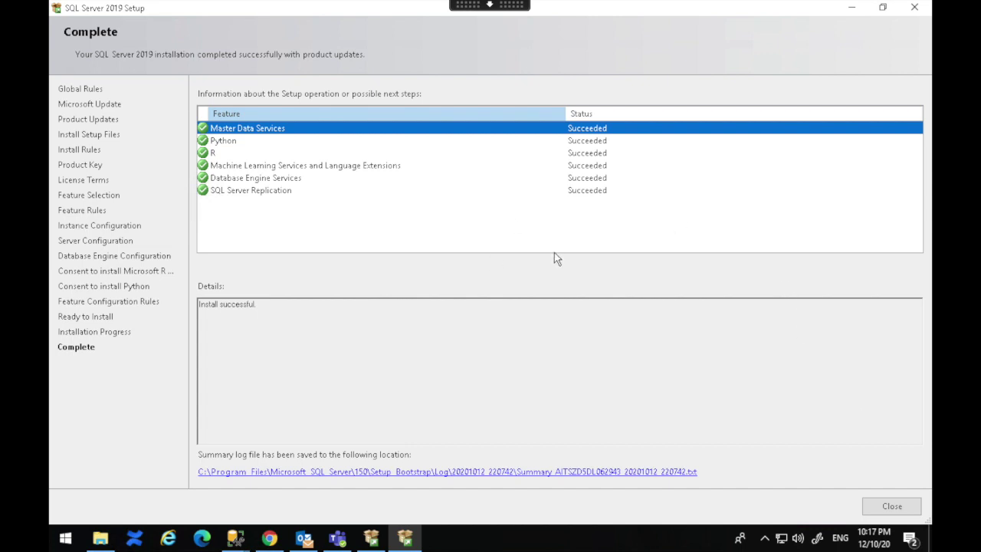
pyautogui.click(891, 506)
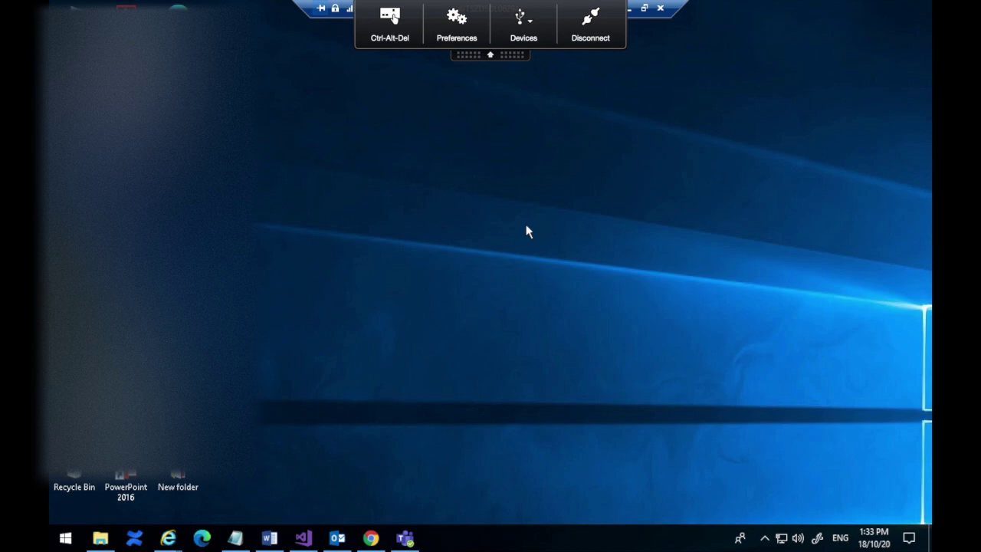
# Launch Microsoft SQL Server Management Studio 17 from the installed programs
pyautogui.click(66, 537)
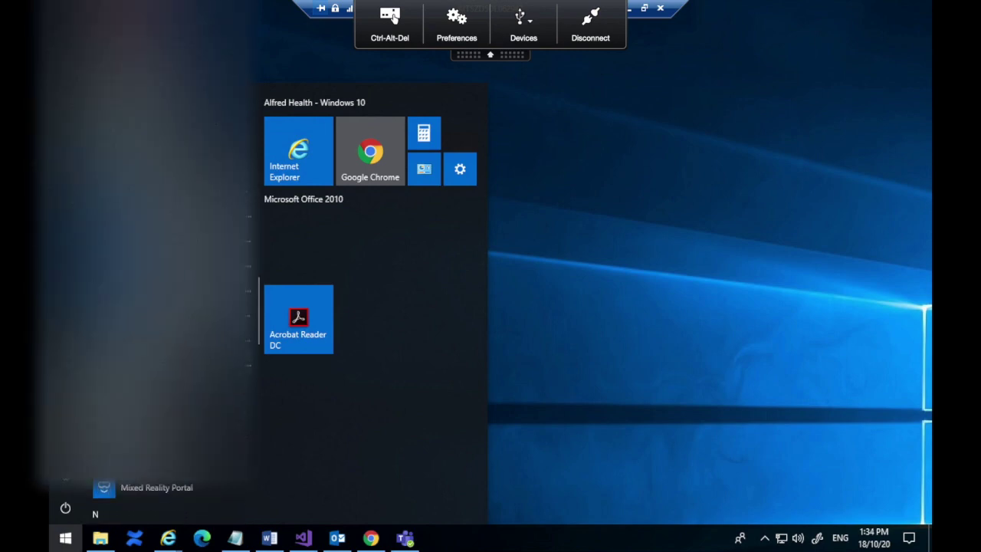
pyautogui.scroll(1, 244, 412)
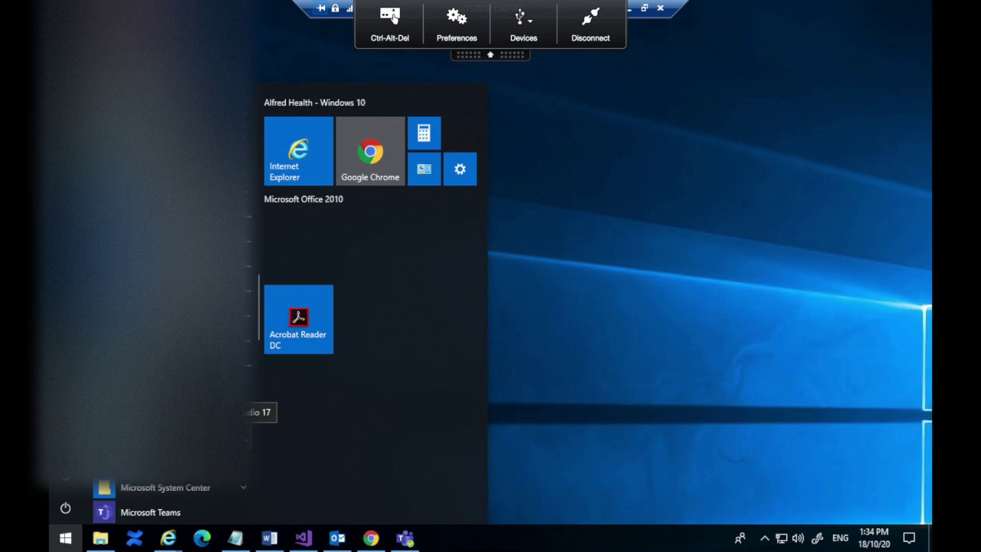
pyautogui.click(184, 436)
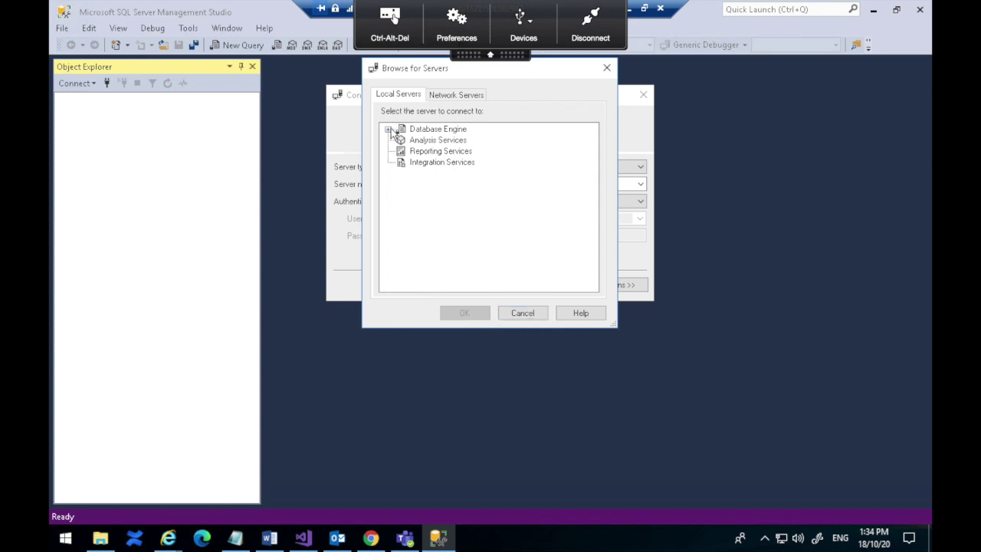
# Browse the local Database Engine servers for the MYSQLSERVER instance and connect to it with Windows Authentication
pyautogui.click(432, 132)
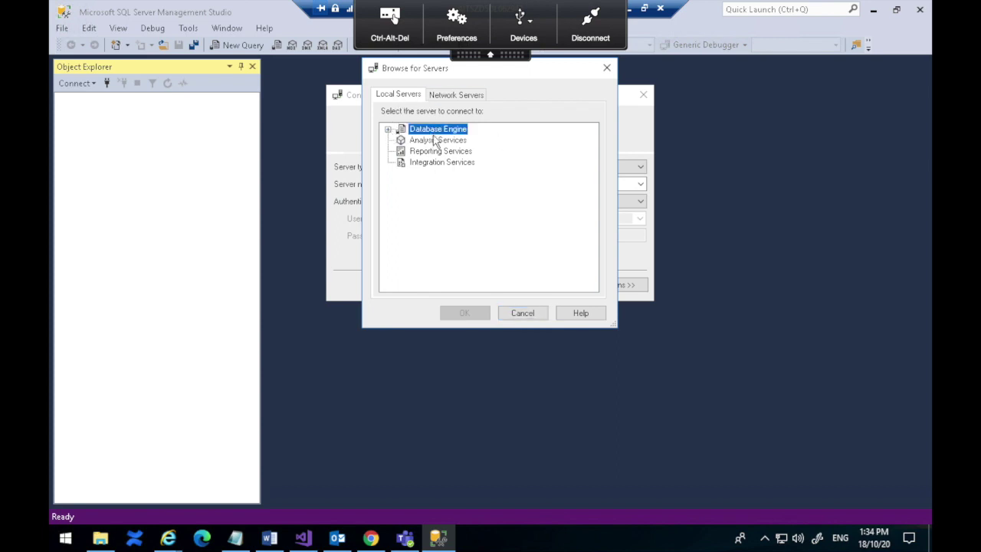
pyautogui.click(388, 131)
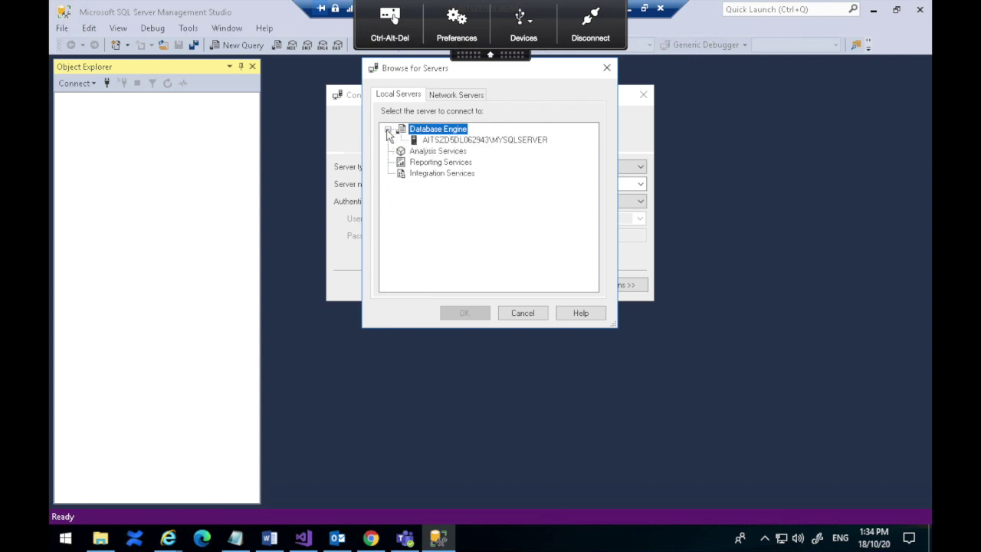
pyautogui.click(497, 143)
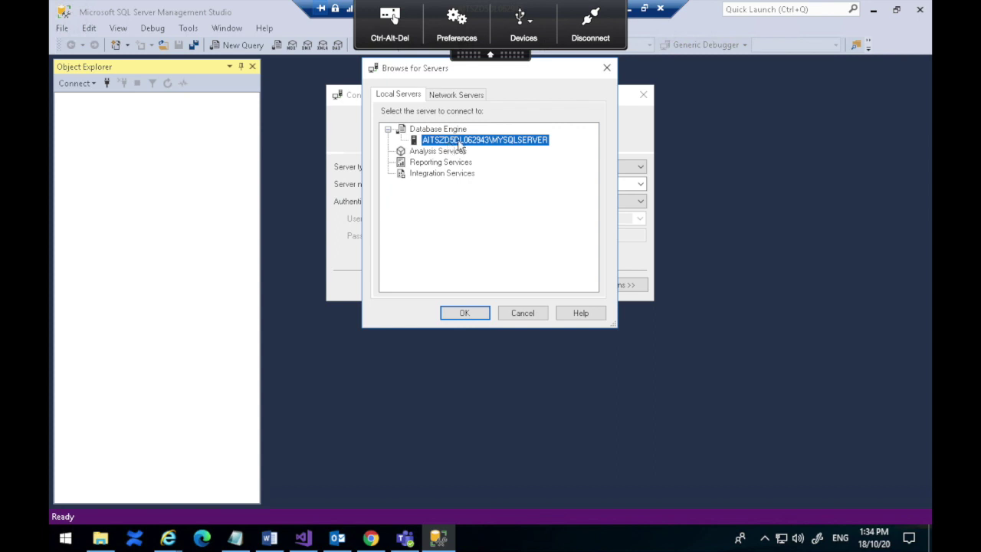
pyautogui.click(464, 314)
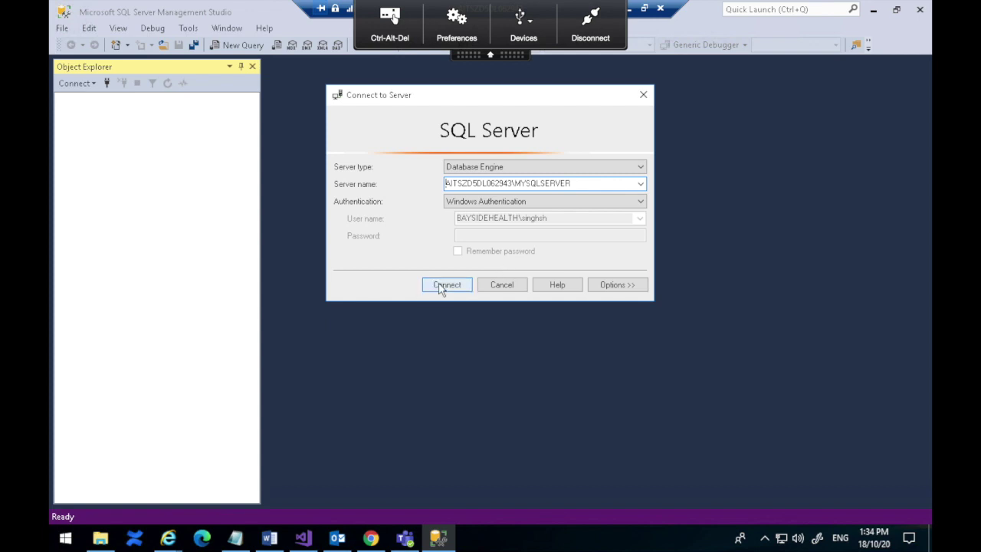
pyautogui.click(441, 287)
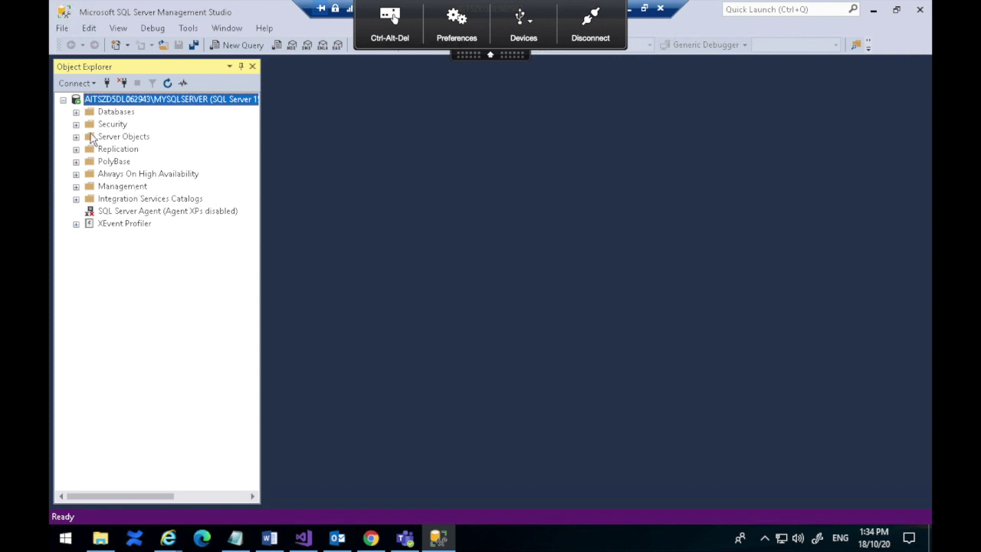
# Widen Object Explorer to expand the Databases folder of the instance, and open a new query window
pyautogui.moveTo(260, 120); pyautogui.dragTo(326, 115)
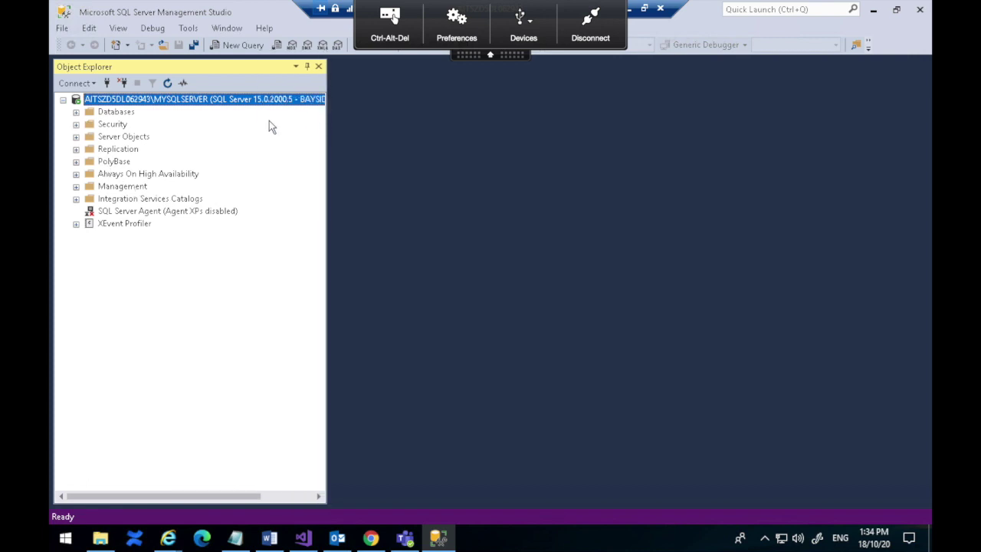
pyautogui.click(76, 112)
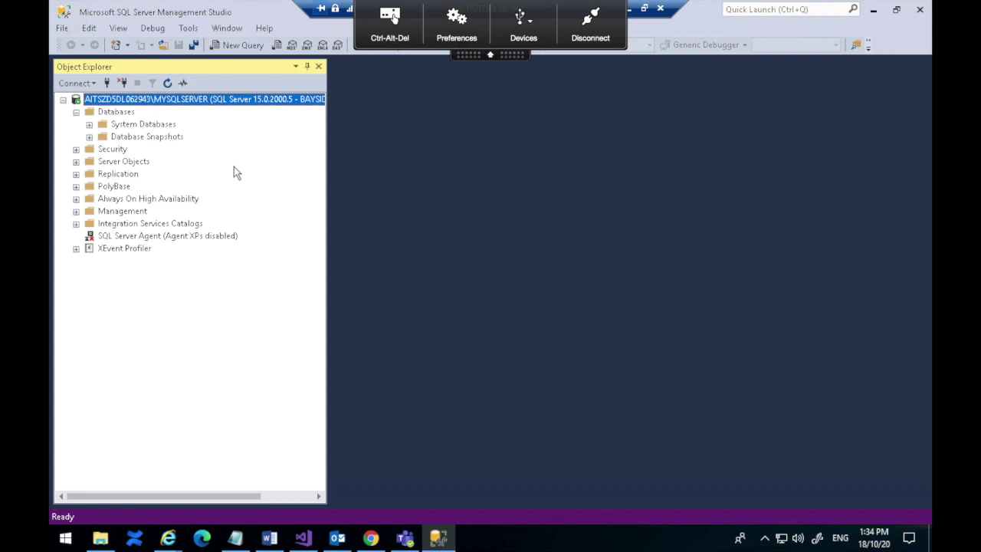
pyautogui.click(243, 46)
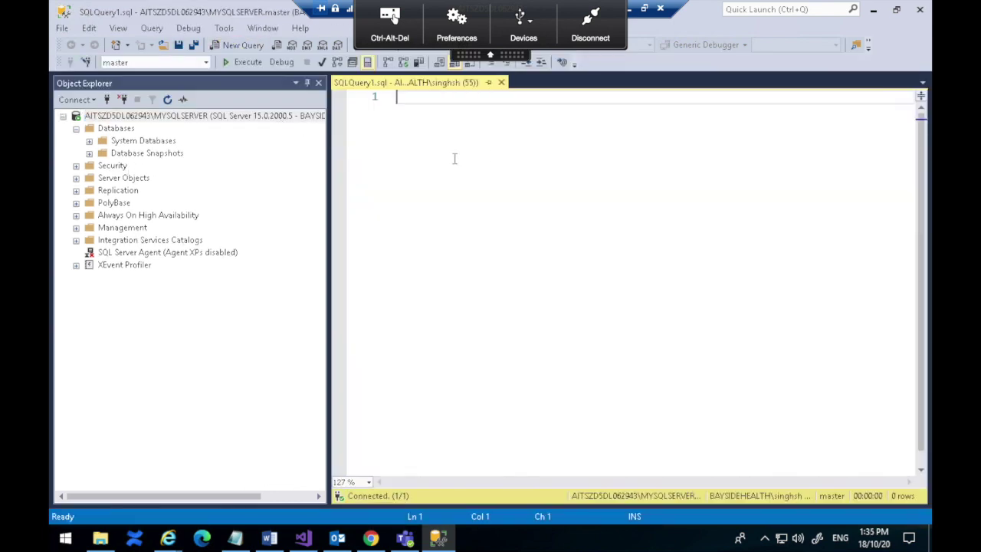